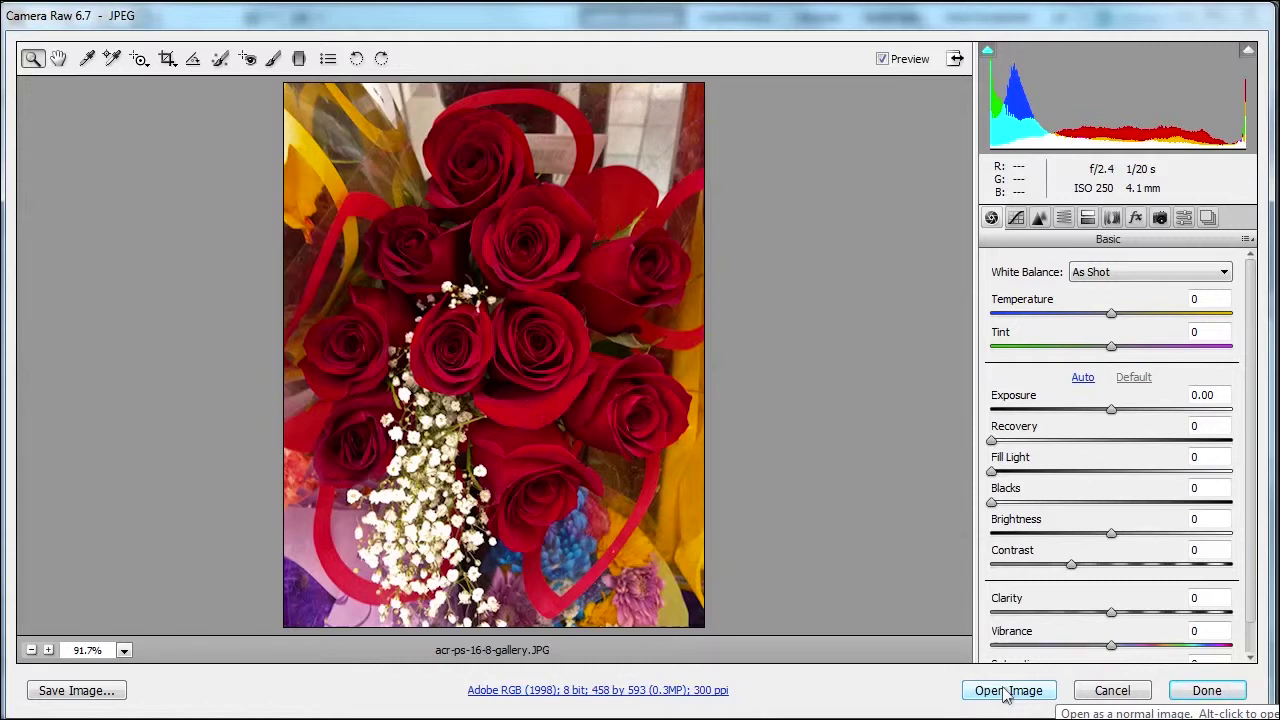
# Step: Open the rose photo from Camera Raw into Photoshop as a smart object using Open Object
pyautogui.press('shift')
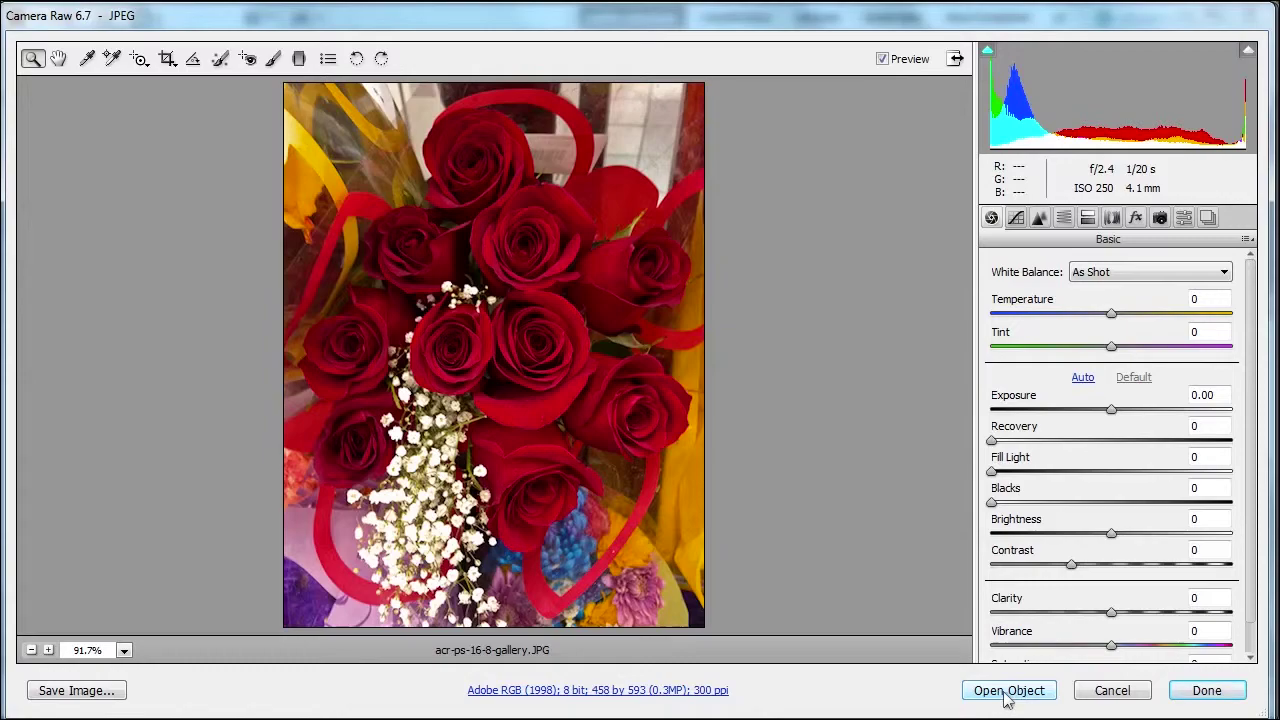
pyautogui.keyDown('shift'); pyautogui.click(1006, 696); pyautogui.keyUp('shift')
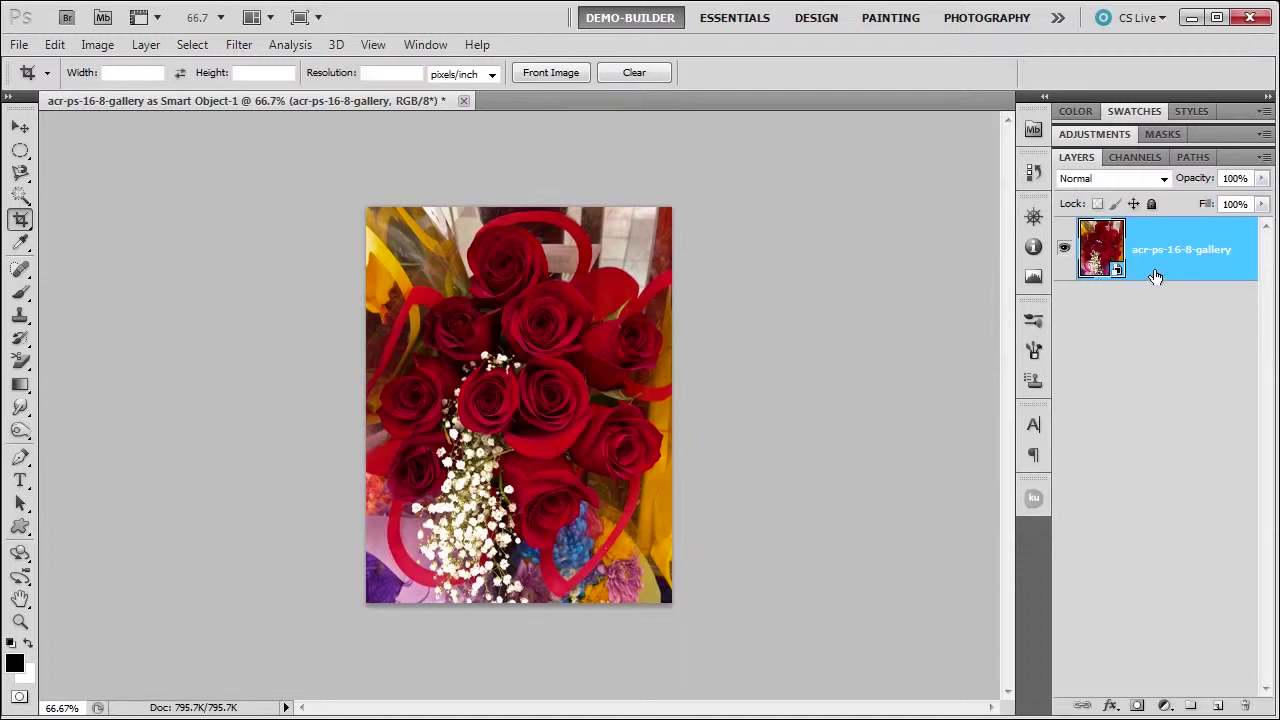
# Step: Duplicate the rose smart object layer and rasterize the copy into a pixel layer
pyautogui.hotkey('ctrl', 'j')
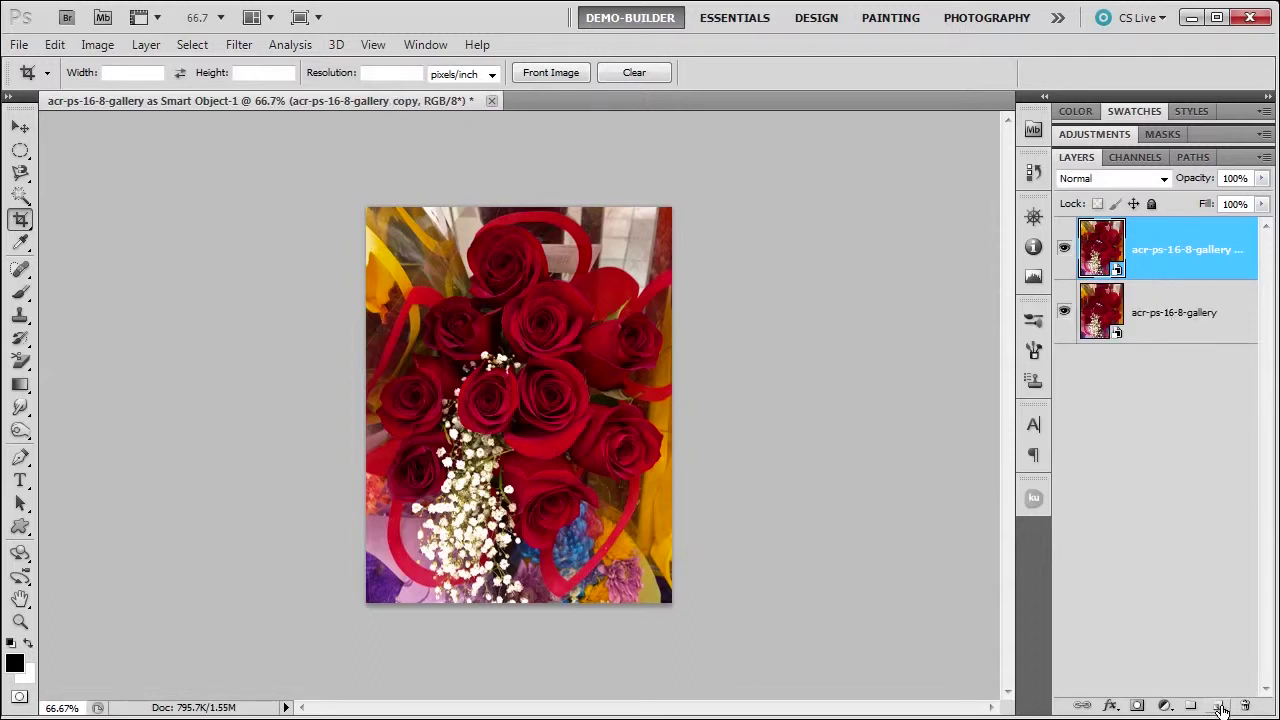
pyautogui.rightClick(1144, 236)
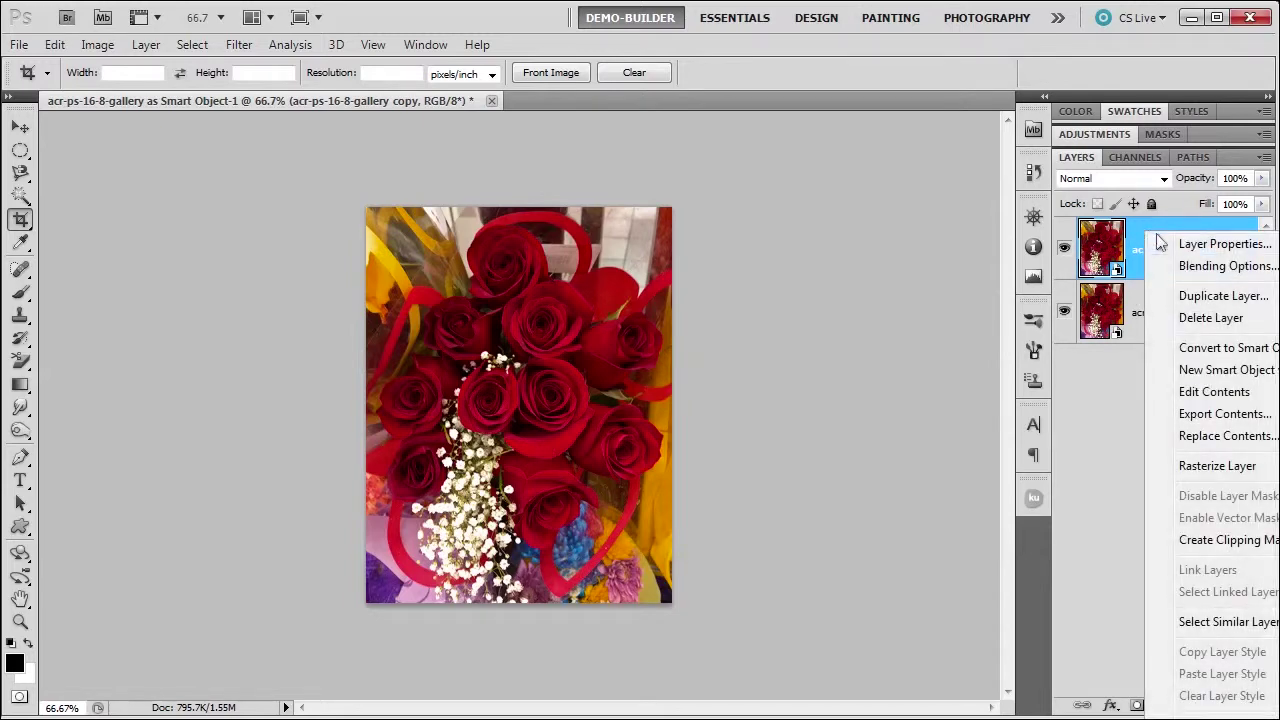
pyautogui.click(1186, 468)
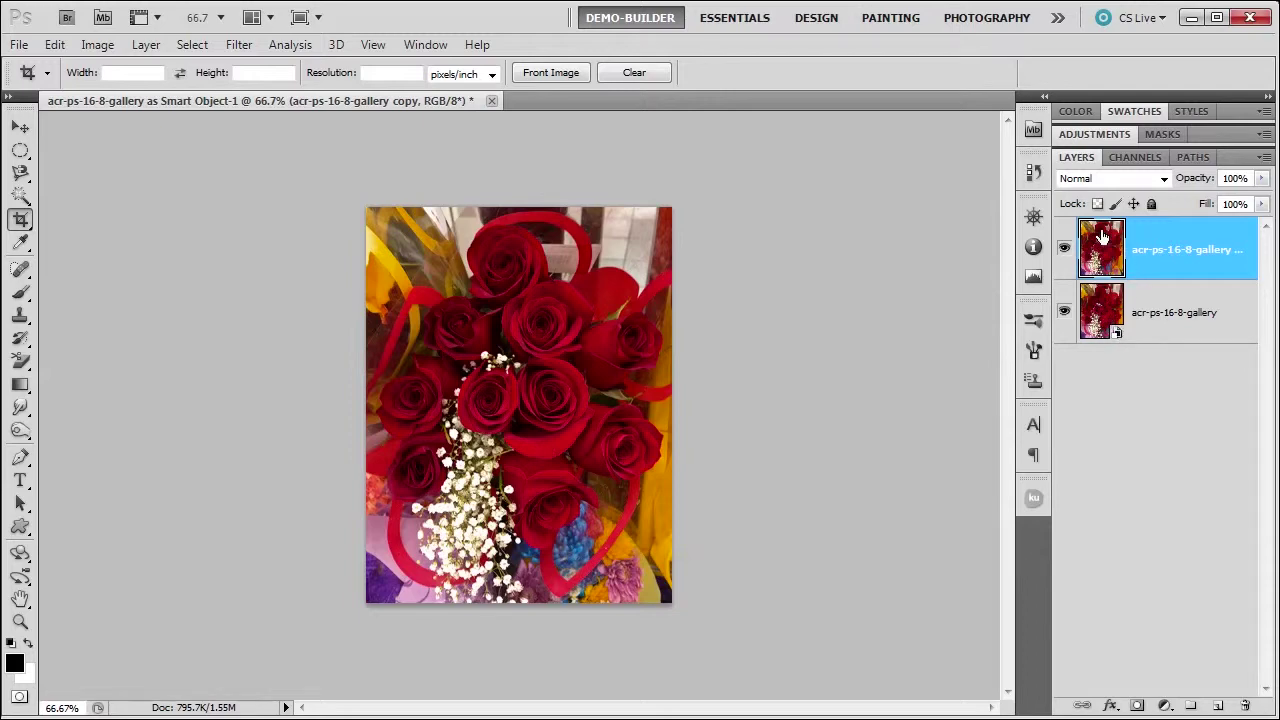
# Step: Enlarge the canvas by a relative 800 px width and 800 px height, centre-anchored
pyautogui.click(97, 47)
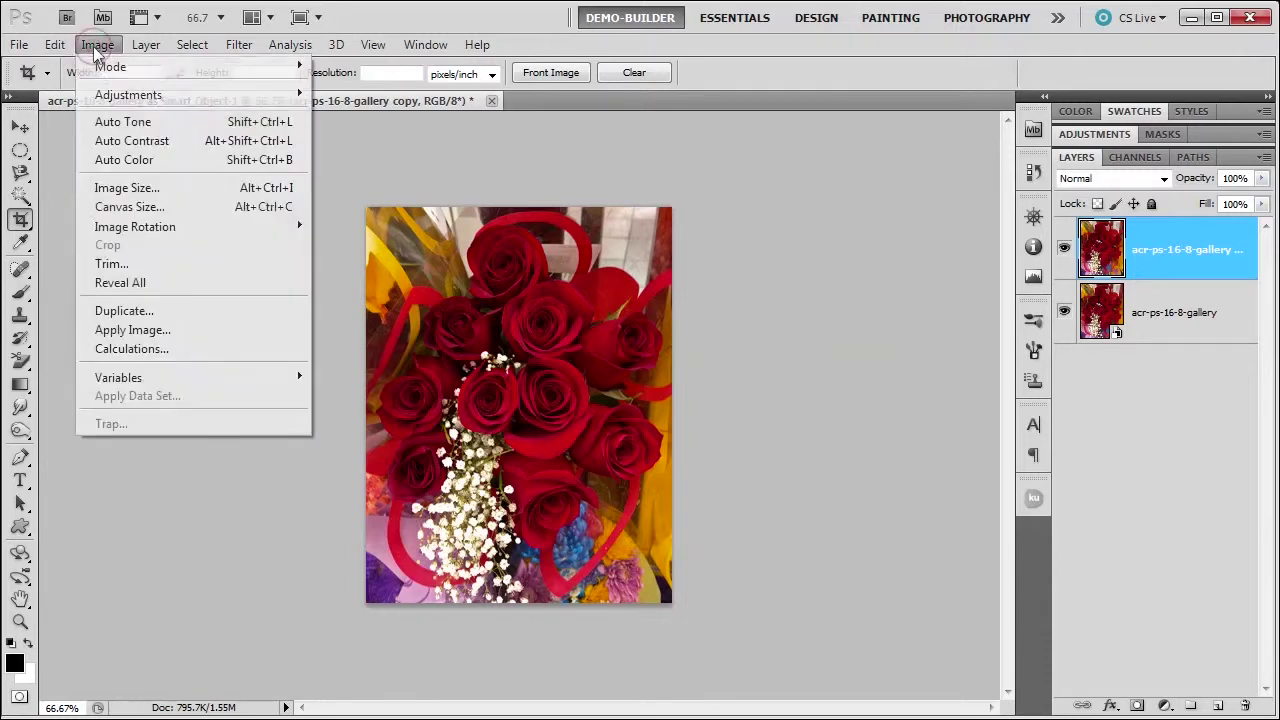
pyautogui.click(130, 206)
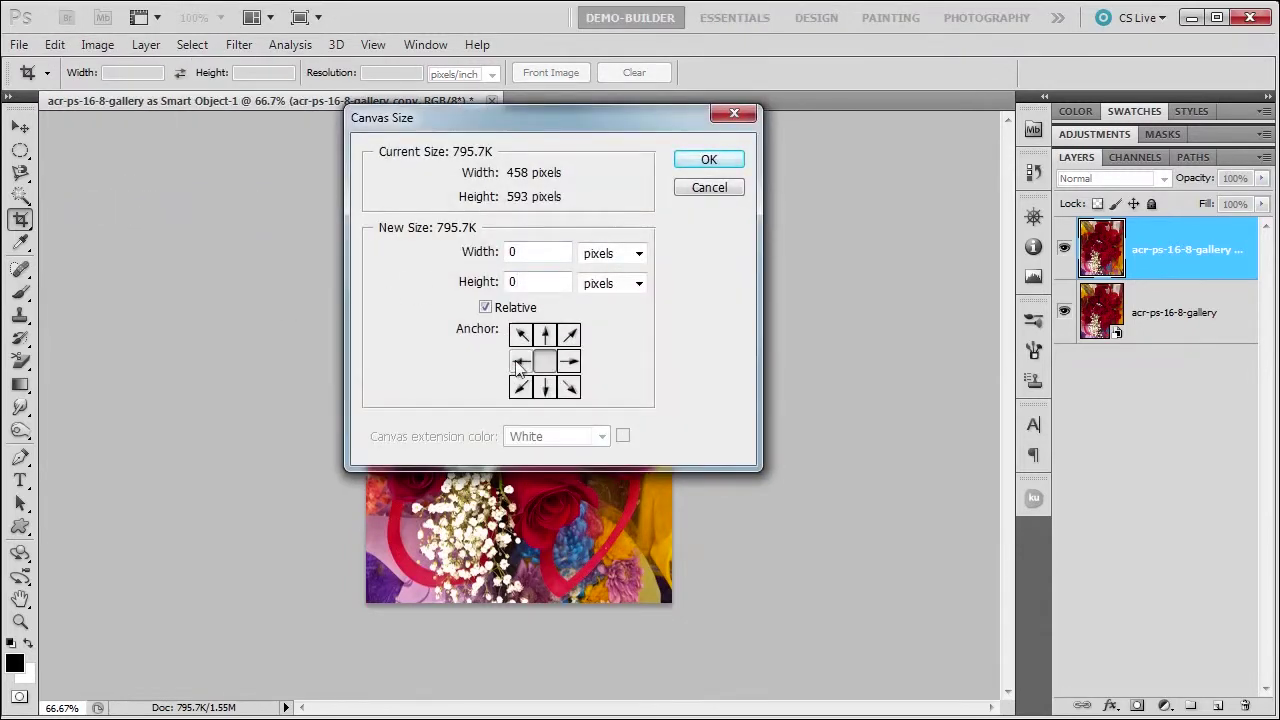
pyautogui.click(520, 362)
pyautogui.click(544, 362)
pyautogui.doubleClick(529, 253)
pyautogui.write('800')
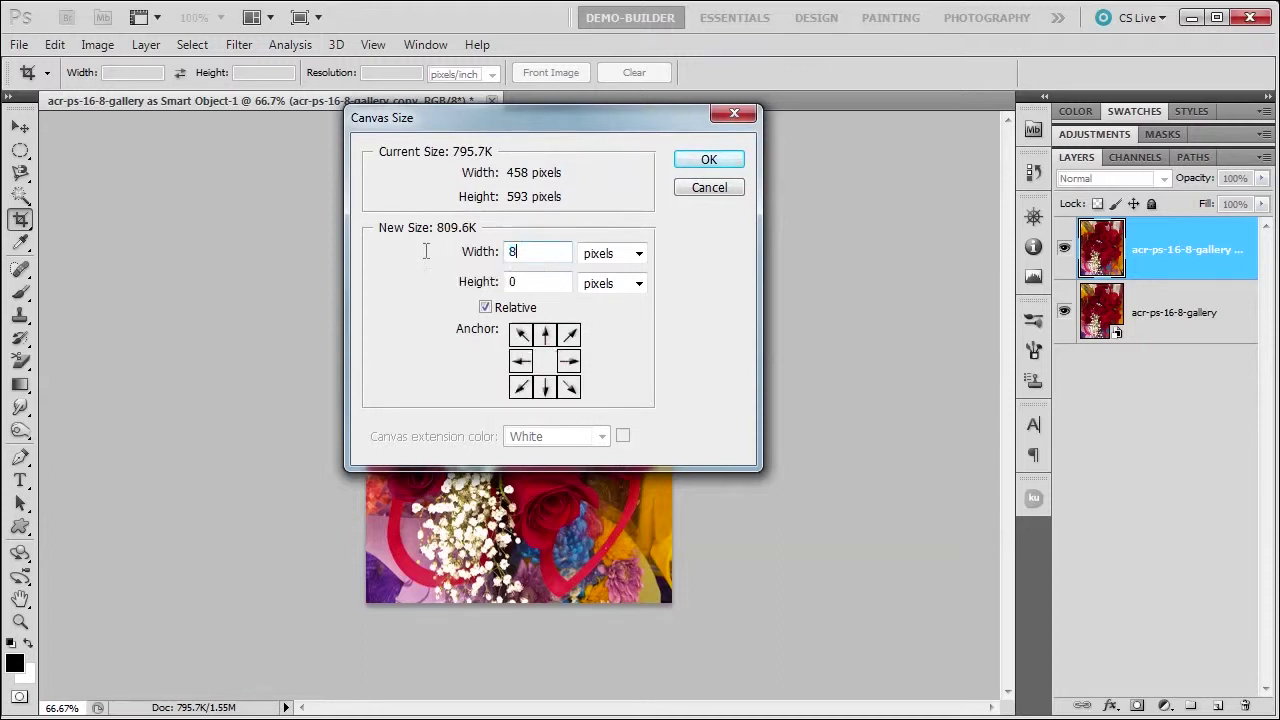
pyautogui.press('Tab')
pyautogui.press('Tab')
pyautogui.write('800')
pyautogui.press('Return')
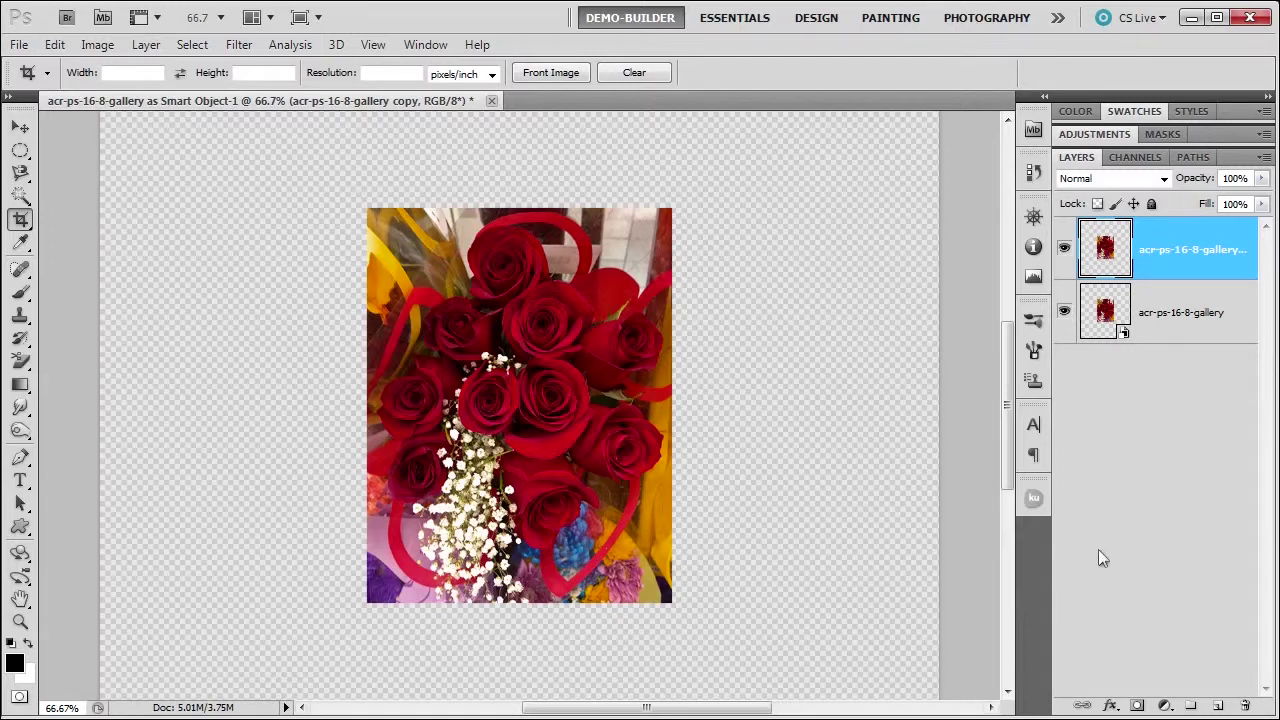
# Step: Add a new Layer 1 beneath the rose layers and fill it with white
pyautogui.click(1192, 313)
pyautogui.keyDown('ctrl'); pyautogui.click(1218, 706); pyautogui.keyUp('ctrl')
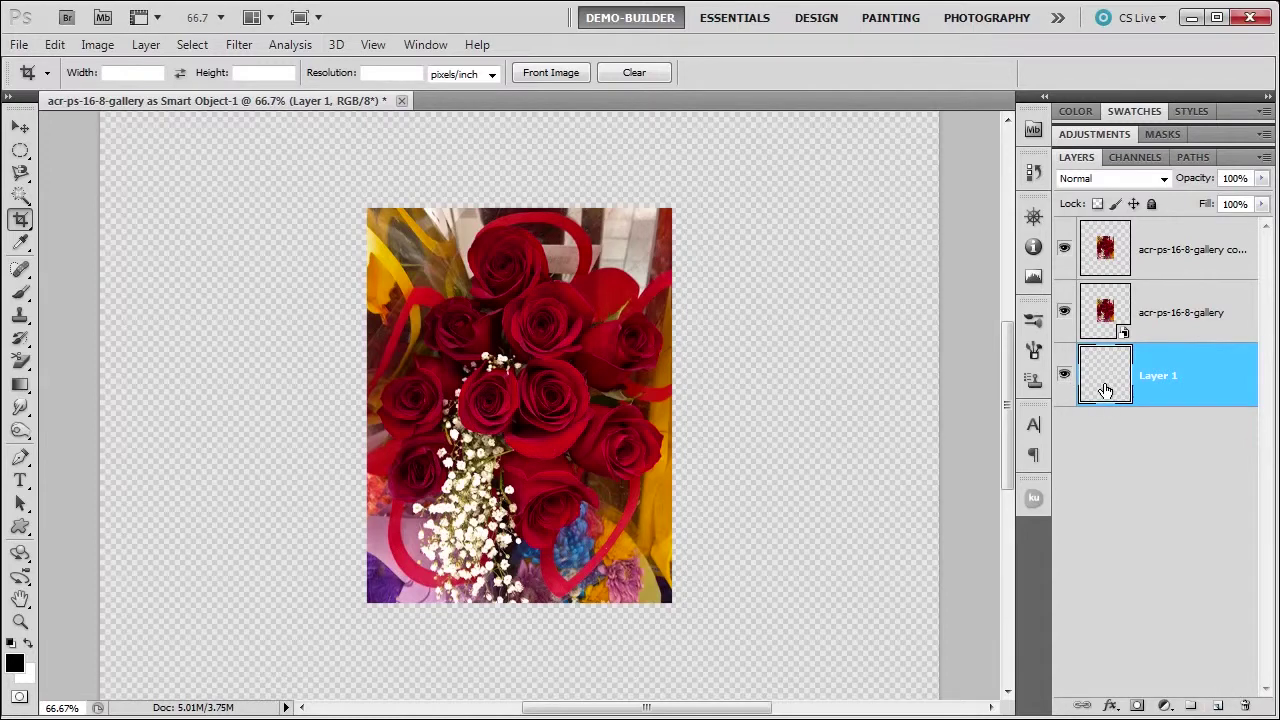
pyautogui.hotkey('ctrl', 'BackSpace')
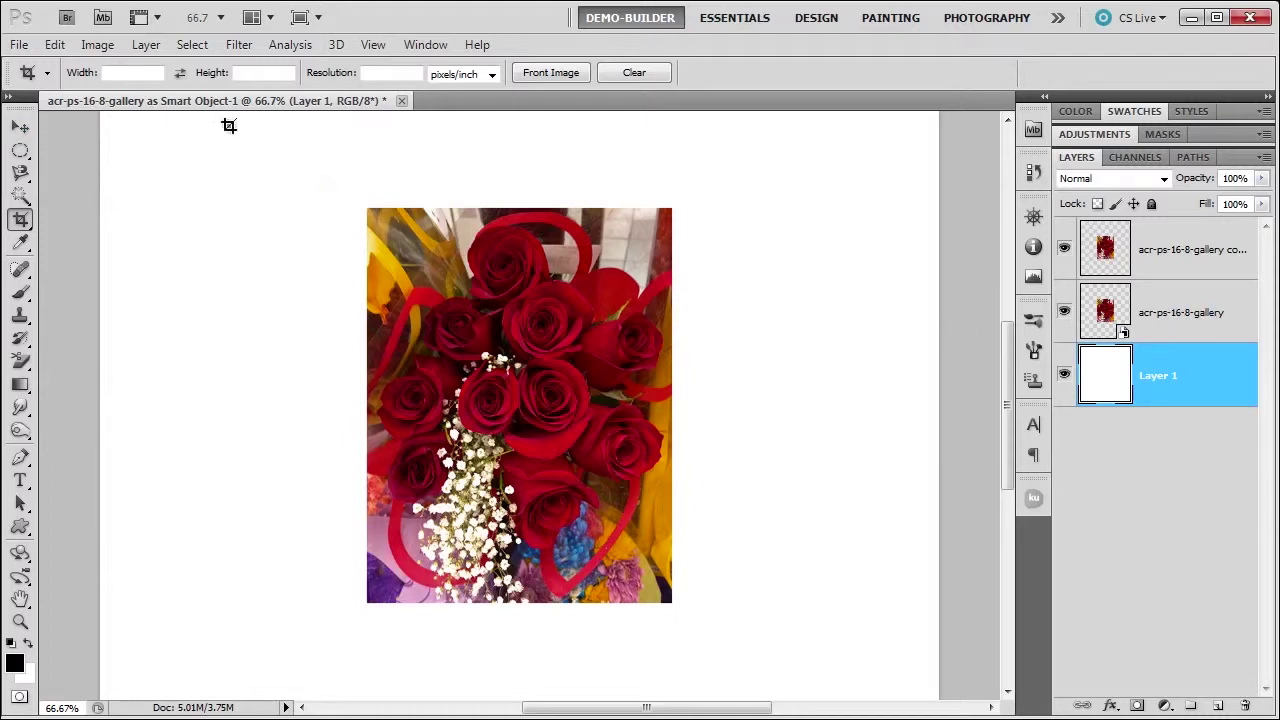
# Step: Drag the smart object rose and the rasterized copy to opposite sides of the canvas
pyautogui.click(20, 127)
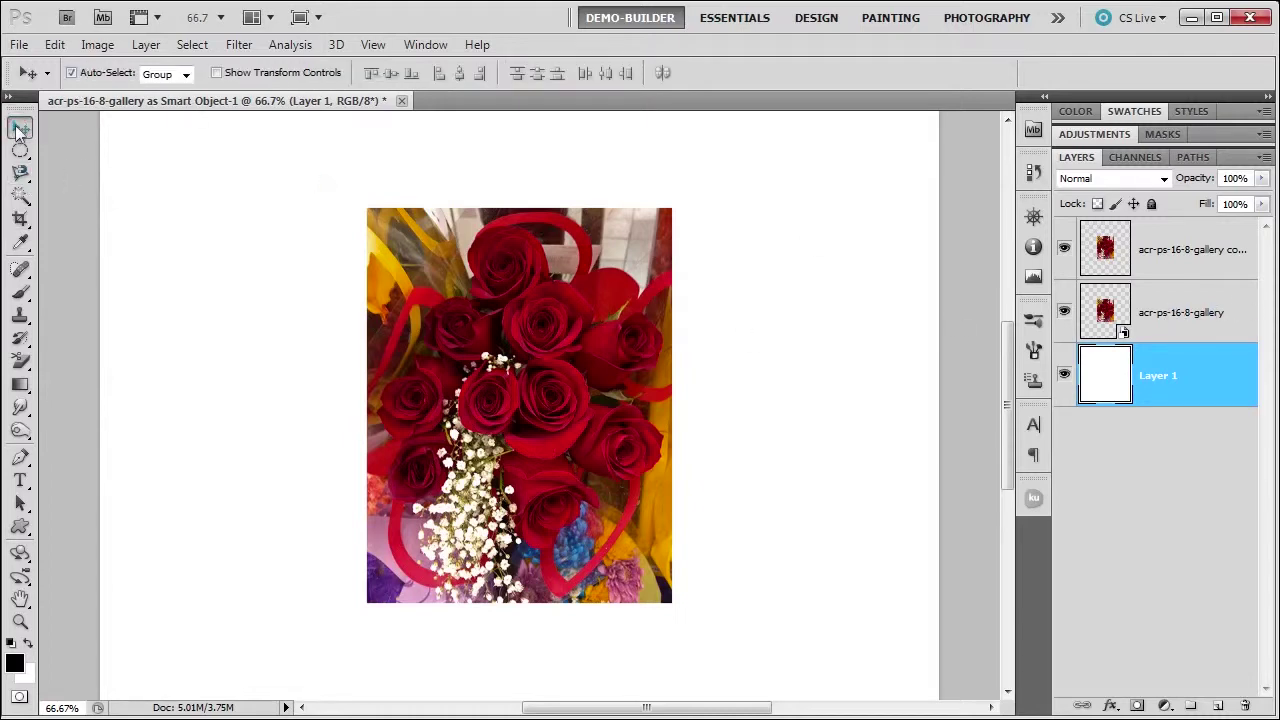
pyautogui.moveTo(538, 414); pyautogui.dragTo(754, 390)
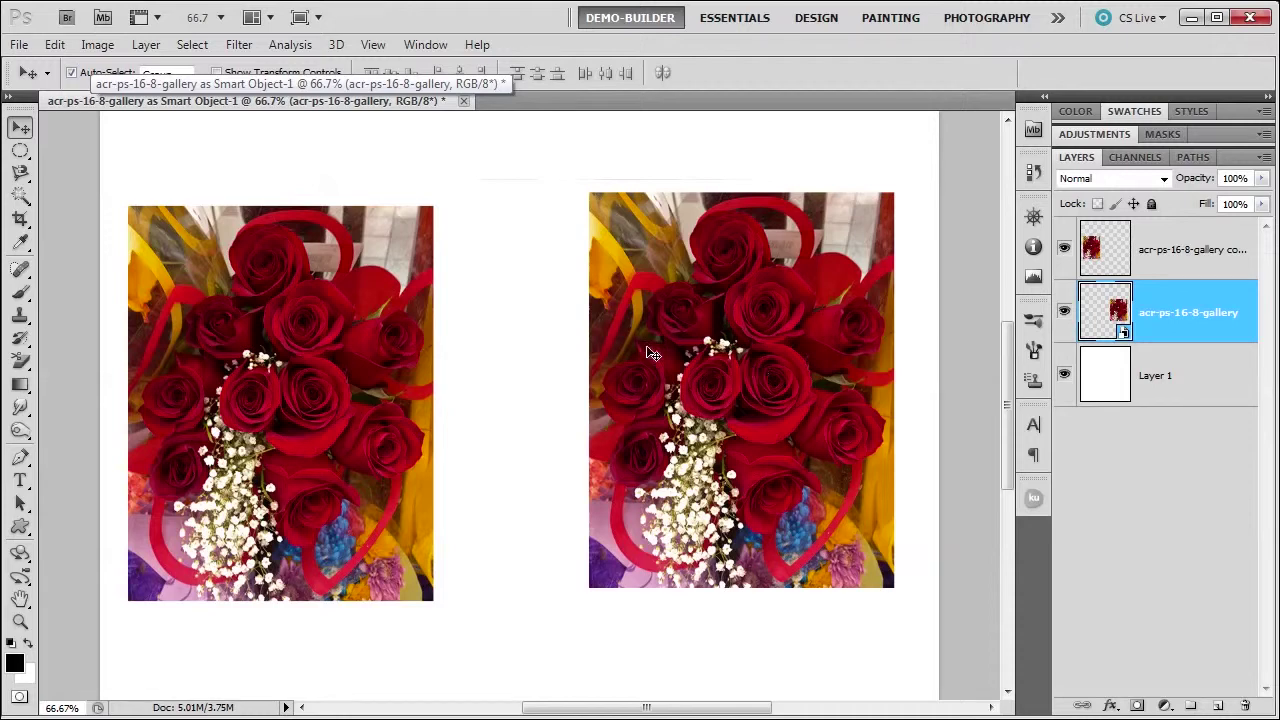
pyautogui.click(285, 388)
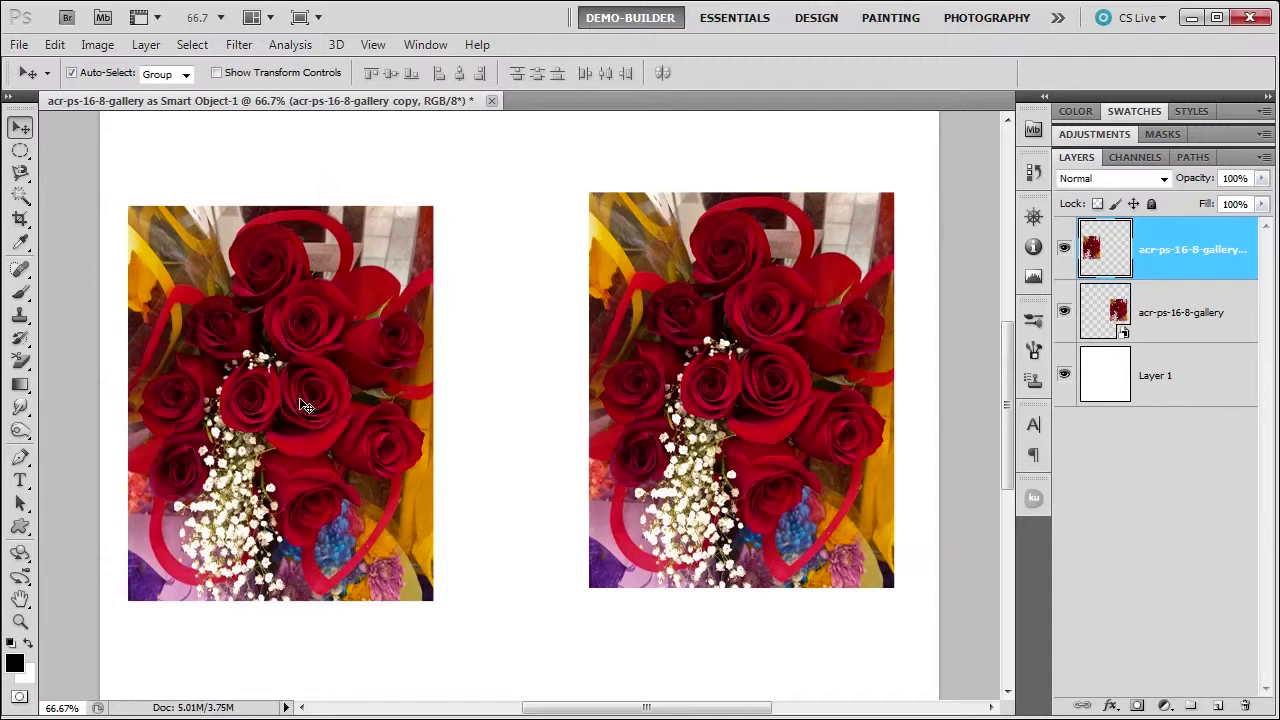
pyautogui.moveTo(295, 417); pyautogui.dragTo(714, 339)
pyautogui.moveTo(718, 548); pyautogui.dragTo(149, 543)
pyautogui.moveTo(735, 355); pyautogui.dragTo(740, 390)
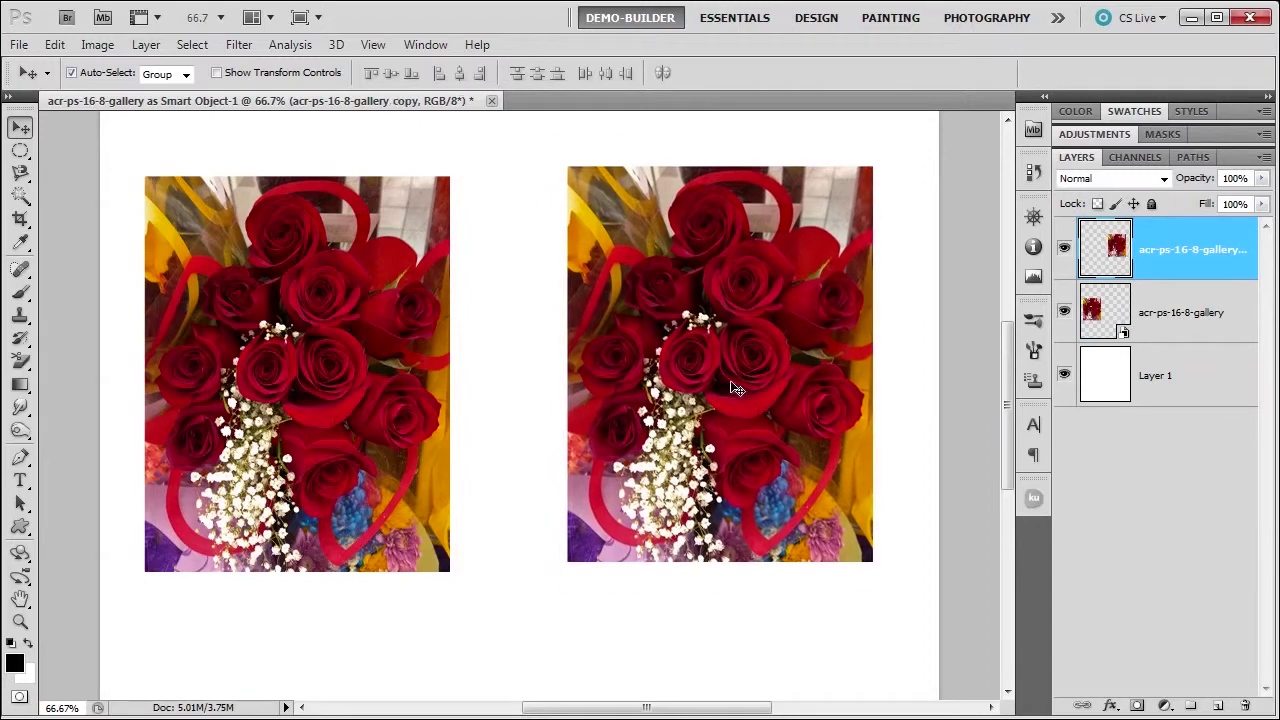
pyautogui.click(310, 410)
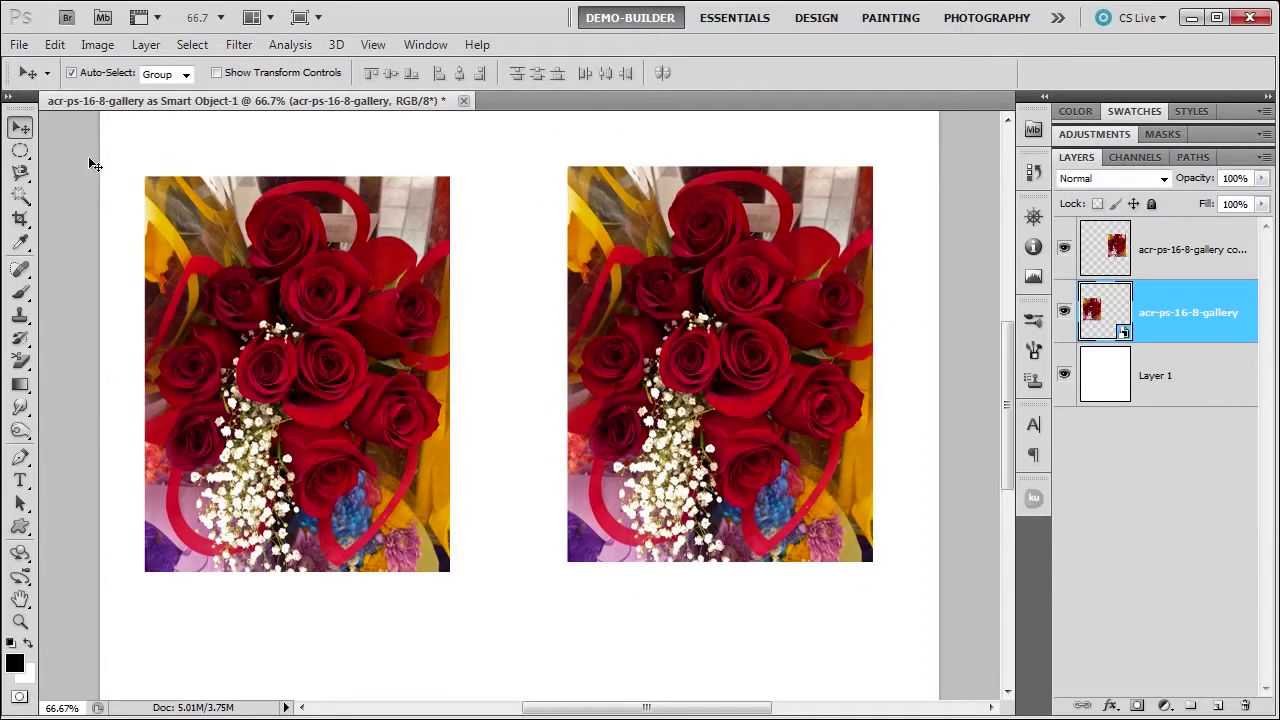
# Step: Scale the left smart object rose proportionally down to 46% and commit
pyautogui.hotkey('ctrl', 't')
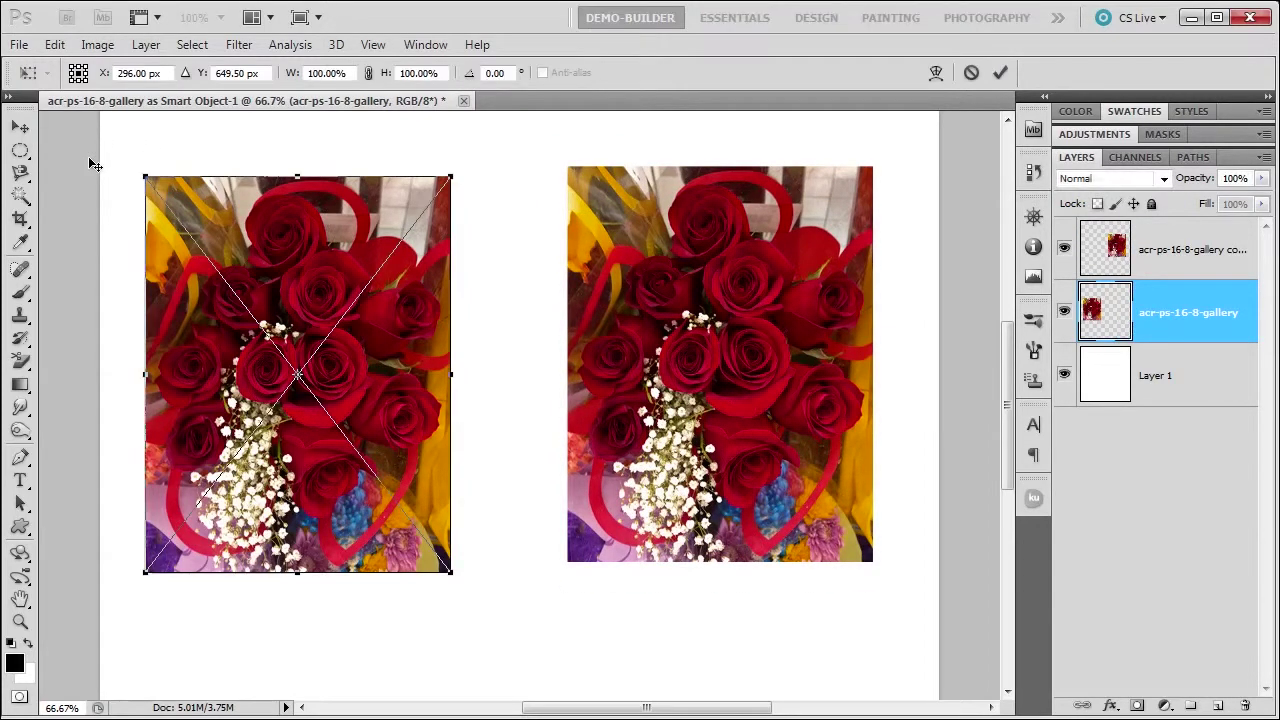
pyautogui.click(368, 73)
pyautogui.moveTo(300, 80); pyautogui.dragTo(292, 84)
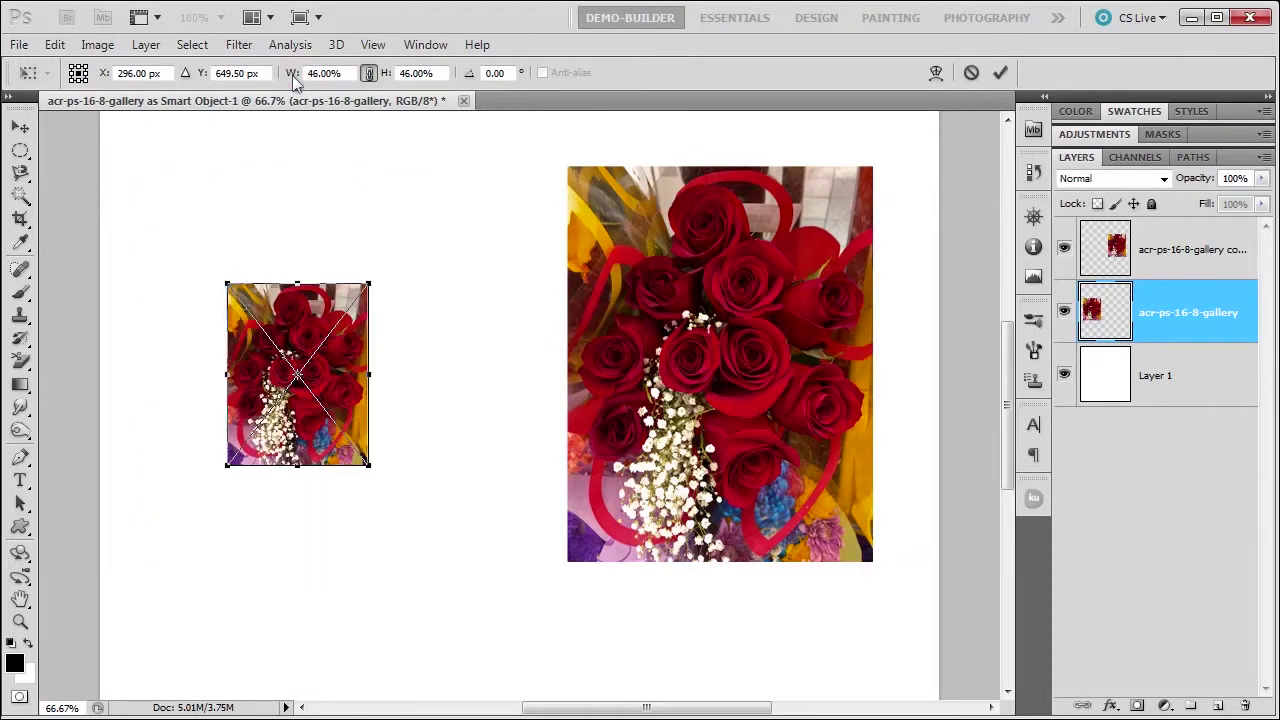
pyautogui.click(1000, 73)
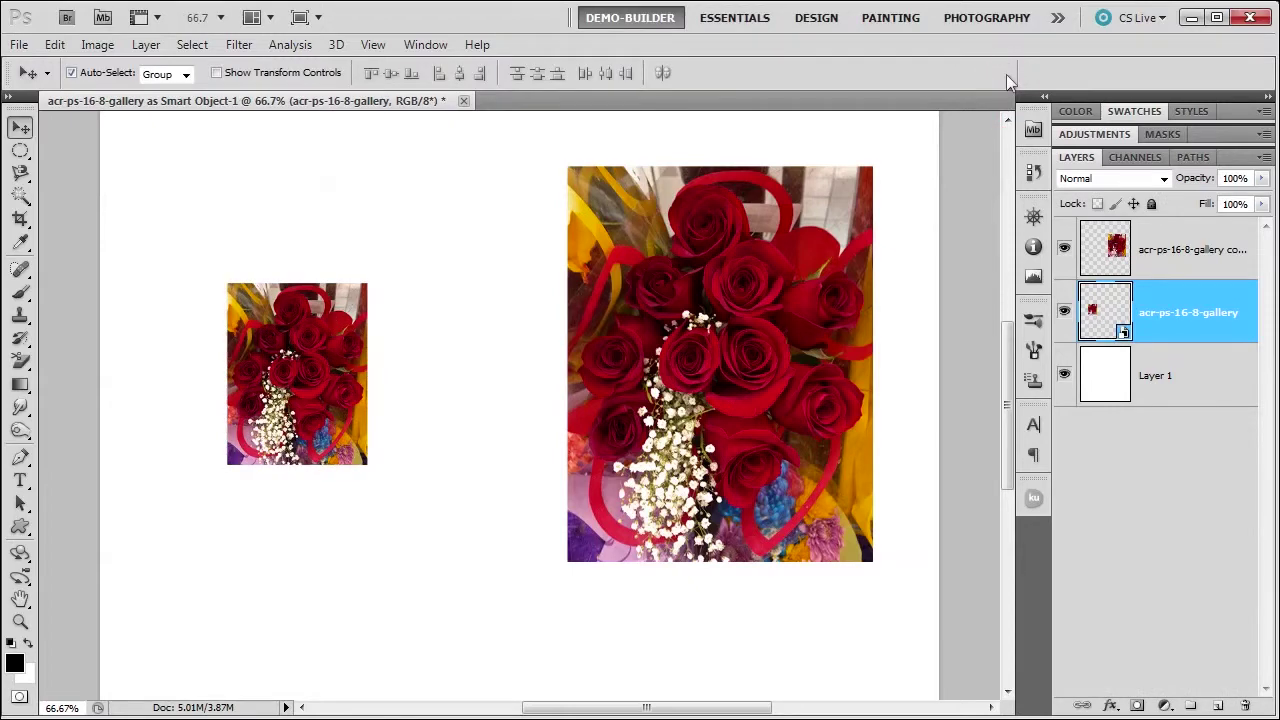
# Step: Scale the right rasterized copy proportionally down to 22% and commit
pyautogui.click(717, 375)
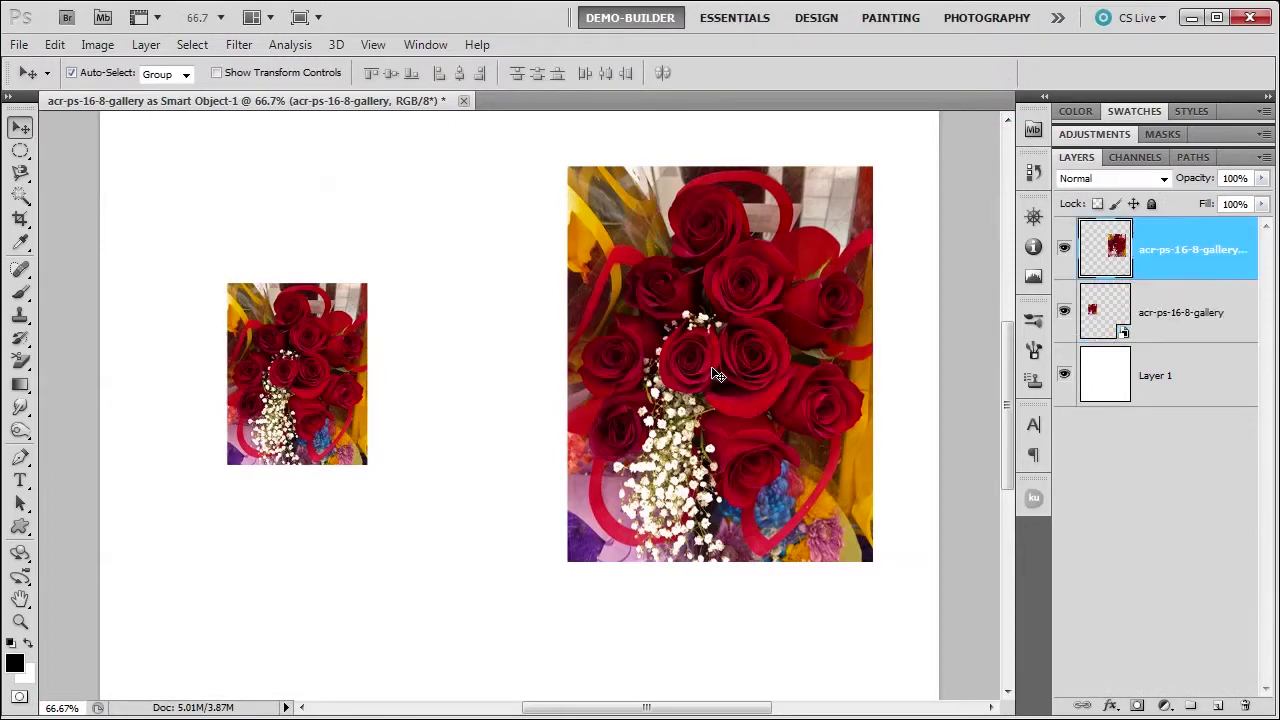
pyautogui.hotkey('ctrl', 't')
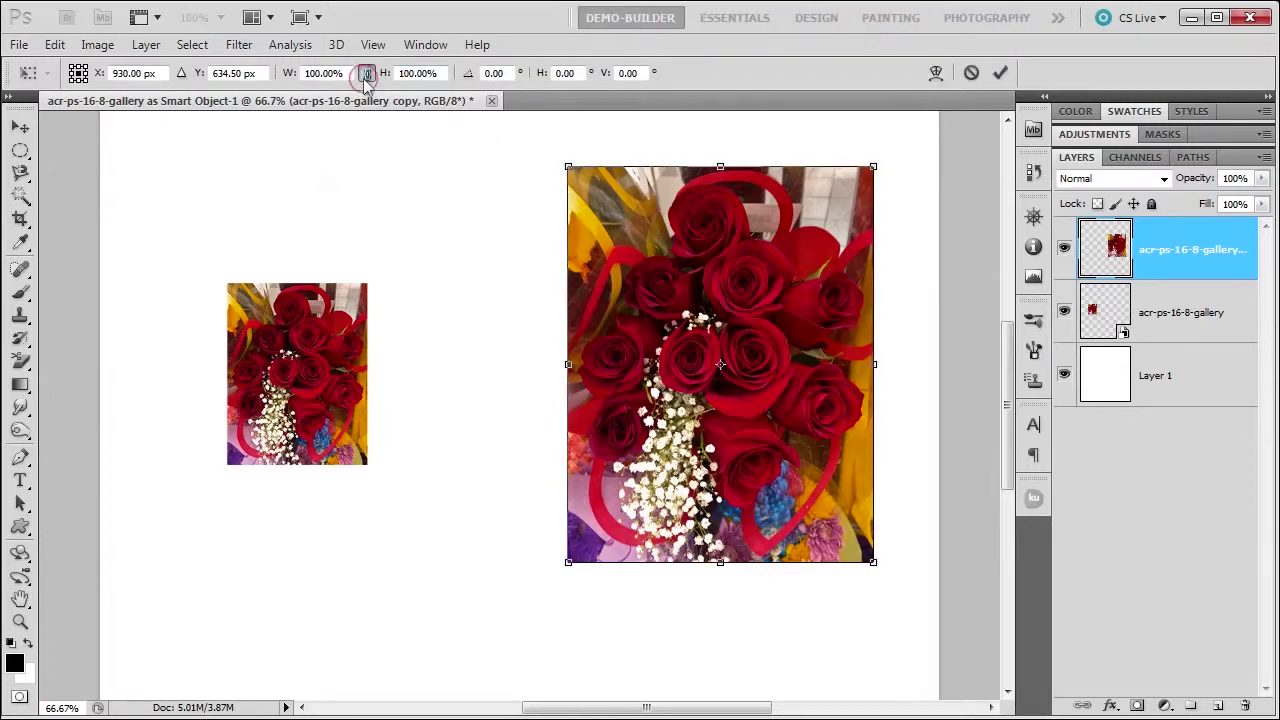
pyautogui.moveTo(296, 79); pyautogui.dragTo(297, 80)
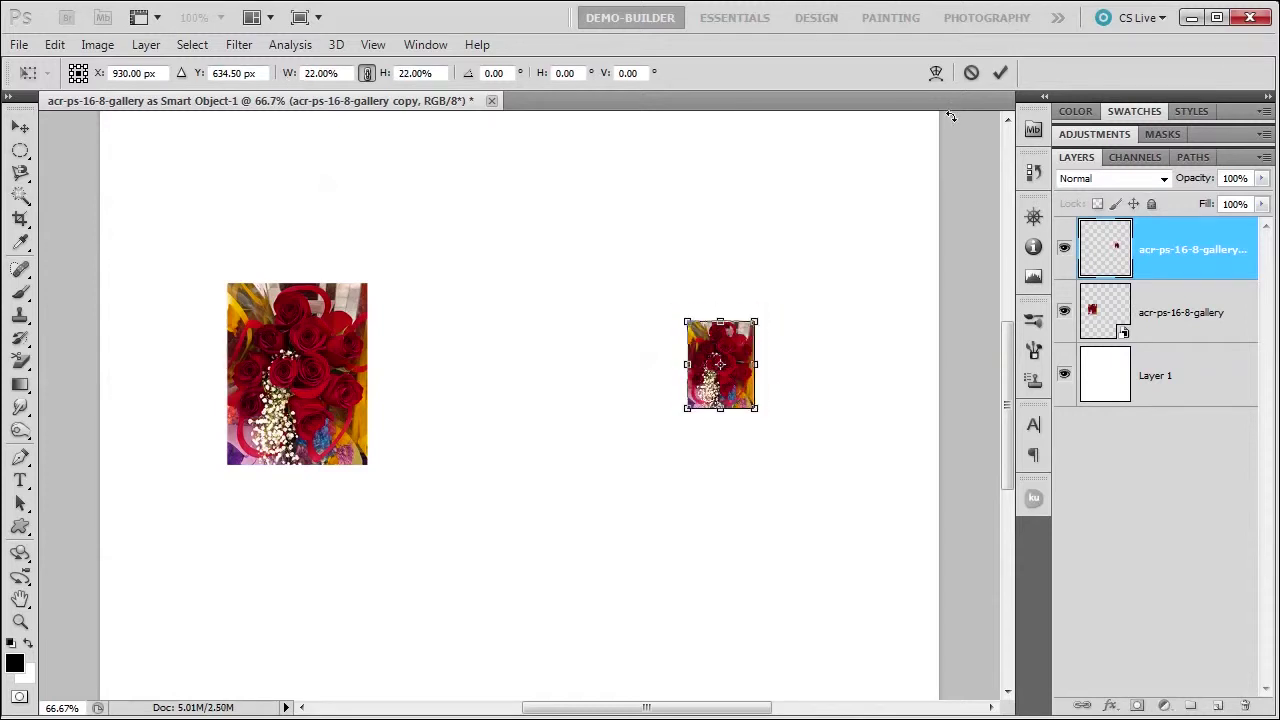
pyautogui.click(1001, 73)
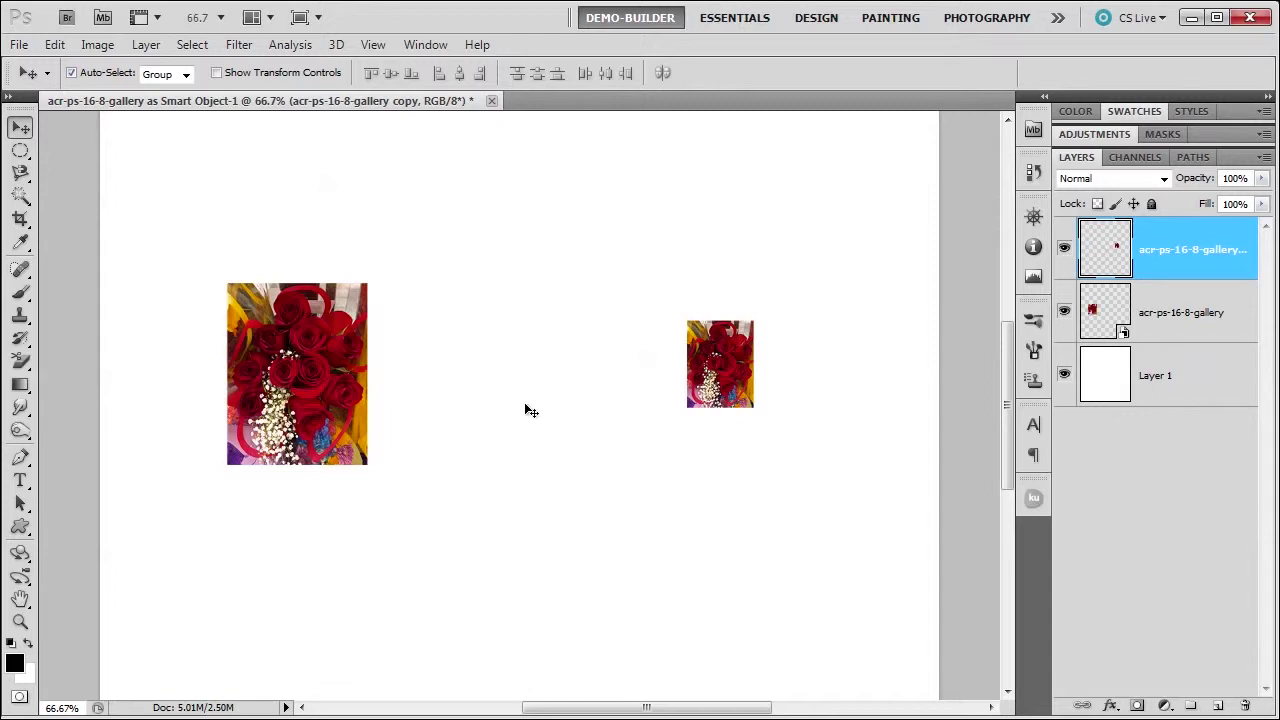
# Step: Scale the left smart object rose proportionally back to 100% width and commit
pyautogui.click(298, 385)
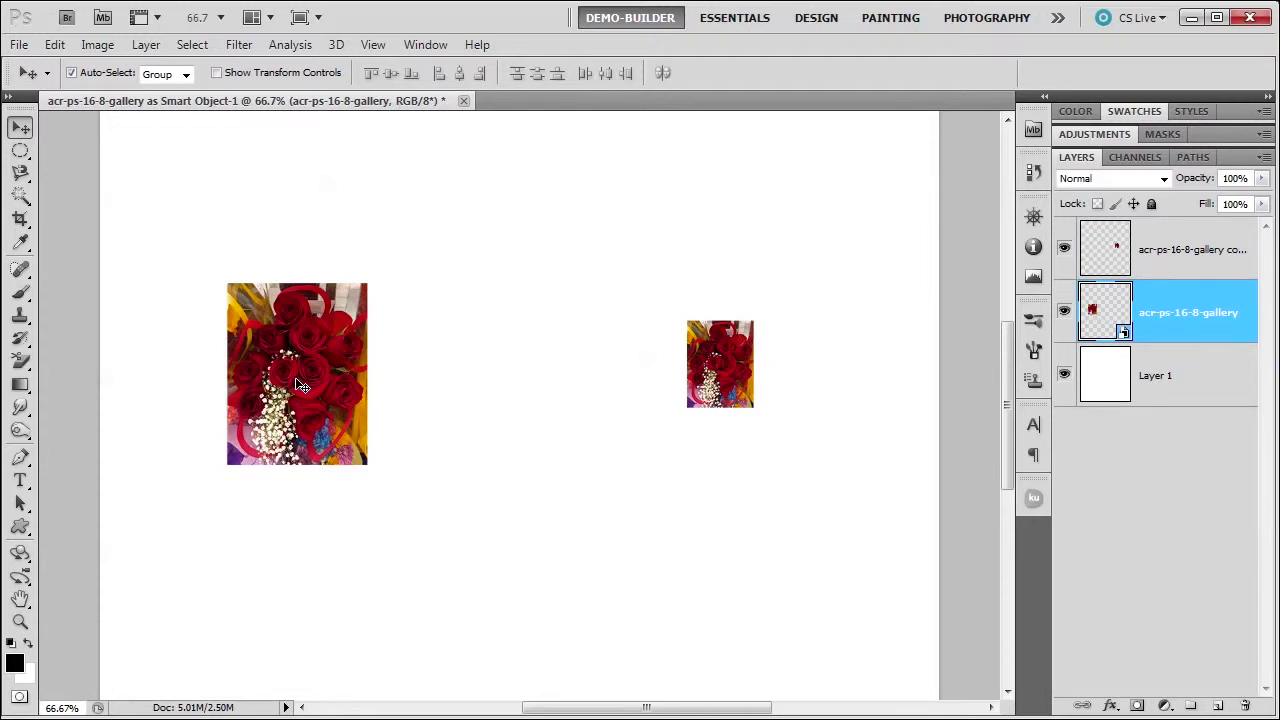
pyautogui.hotkey('ctrl', 't')
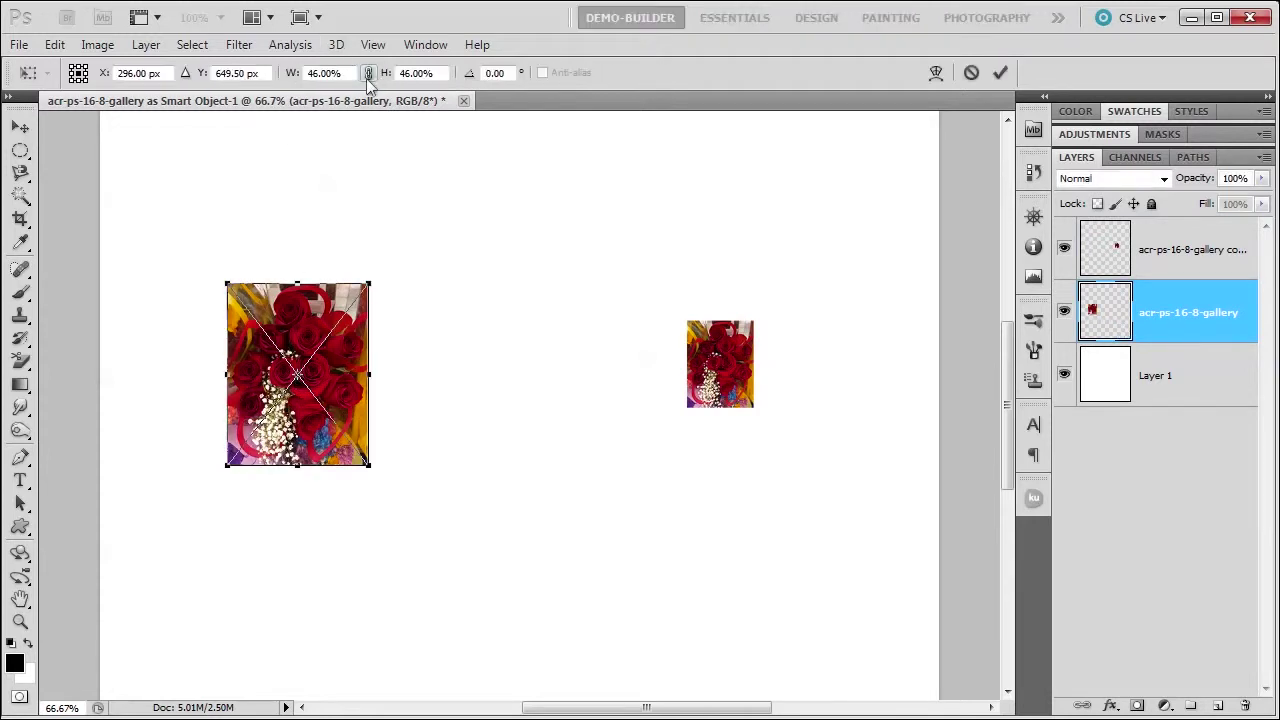
pyautogui.click(368, 74)
pyautogui.click(348, 73)
pyautogui.write('100')
pyautogui.press('Return')
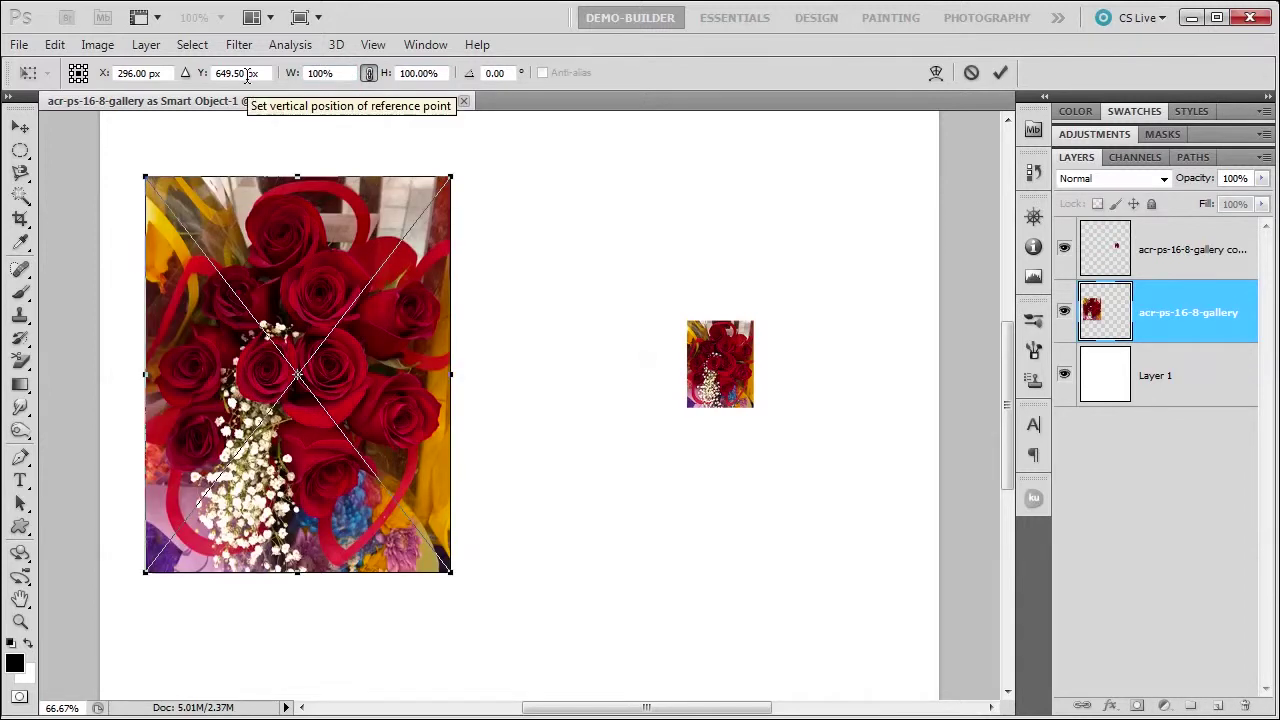
pyautogui.click(1002, 74)
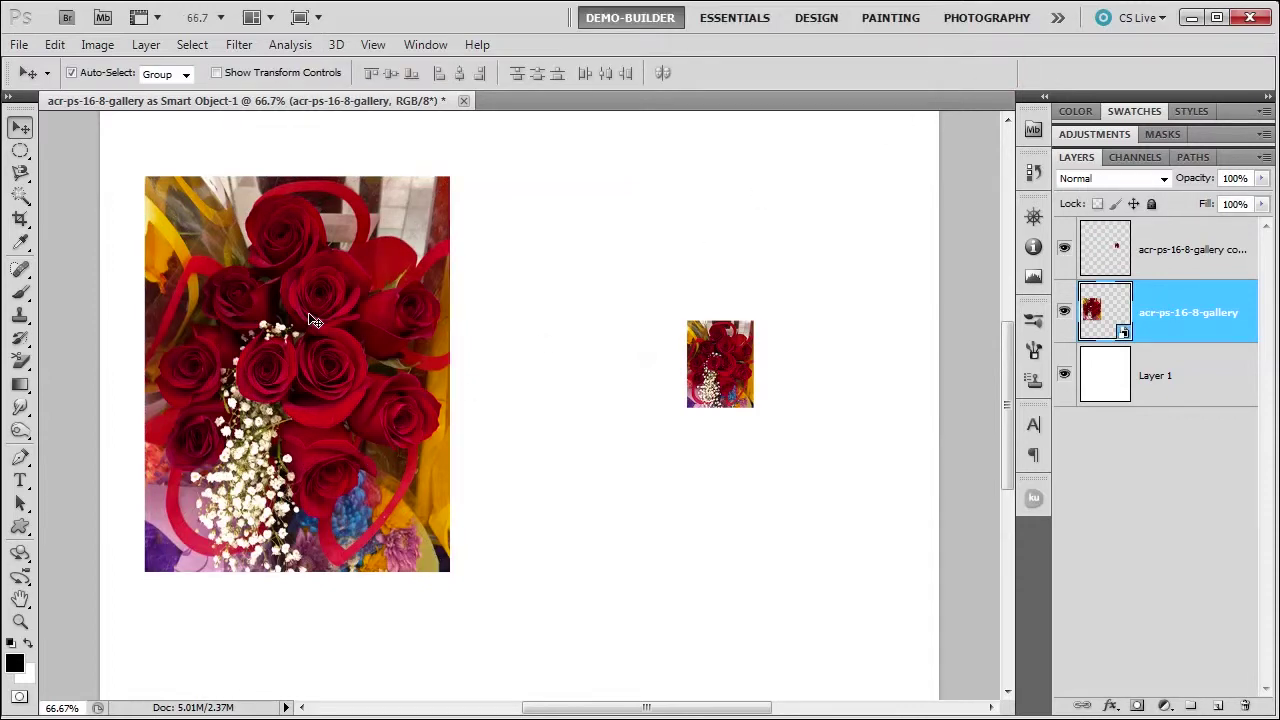
# Step: Enlarge the right rasterized copy proportionally to about 438%, showing visible pixelation
pyautogui.click(716, 366)
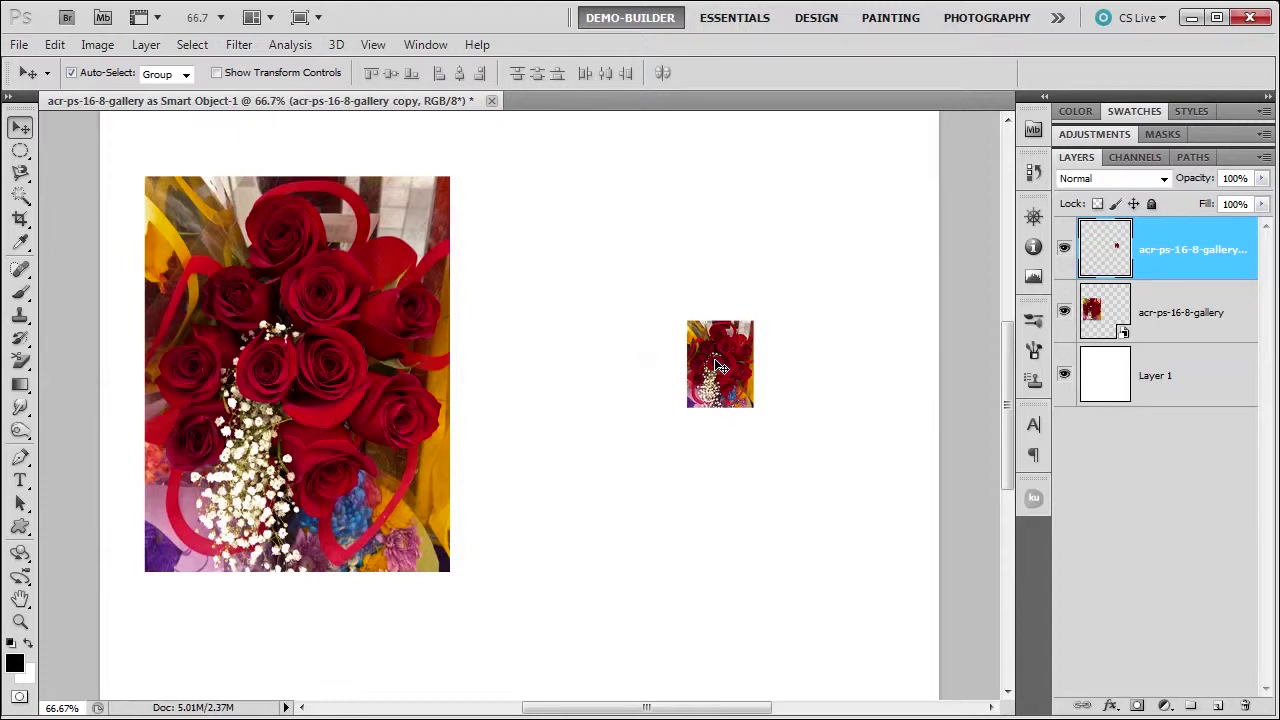
pyautogui.hotkey('ctrl', 't')
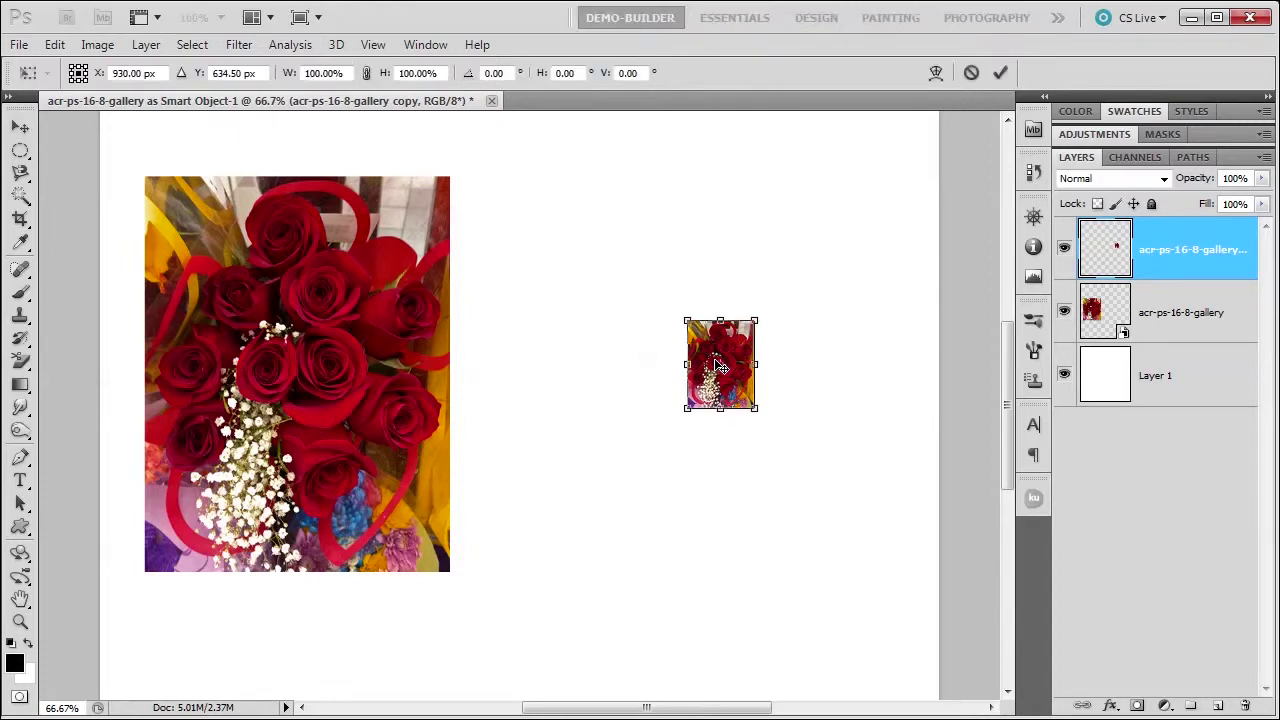
pyautogui.click(366, 73)
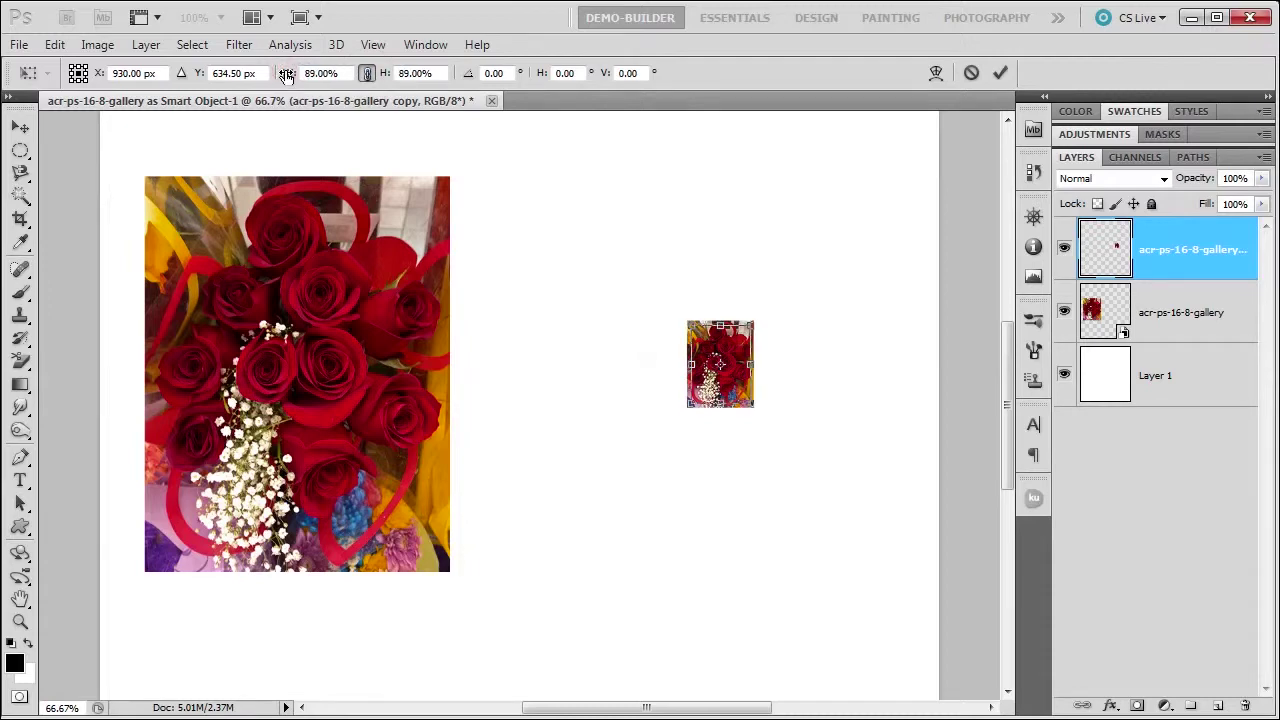
pyautogui.moveTo(286, 76); pyautogui.dragTo(286, 76)
pyautogui.click(1000, 73)
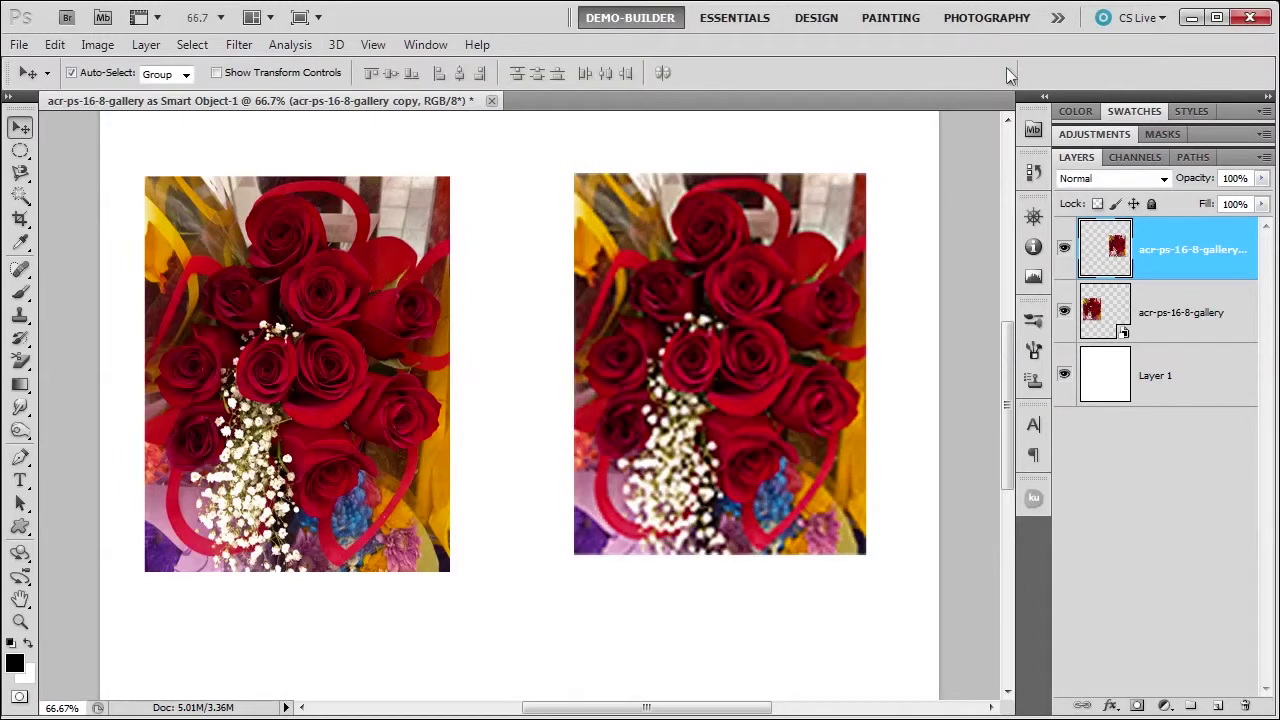